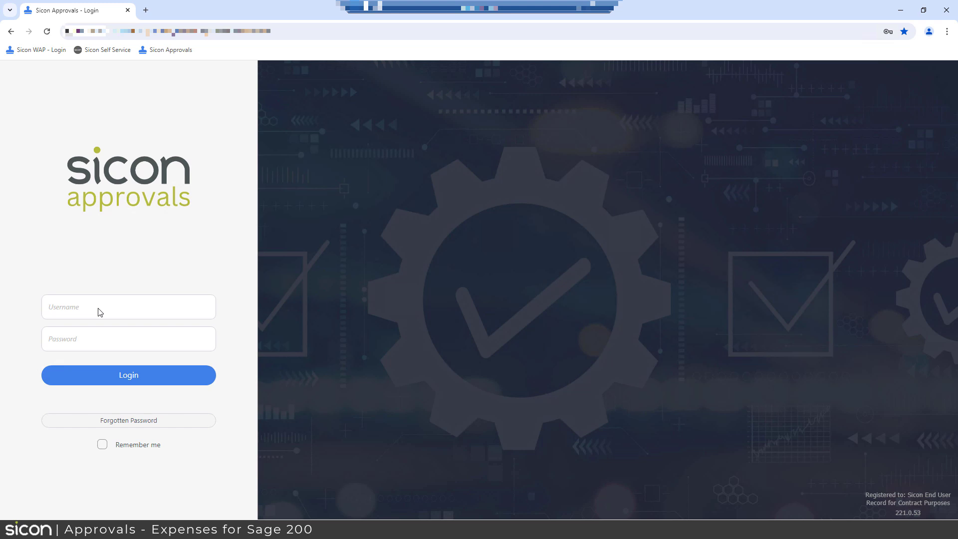
Sign in to the Admin account using its saved username and password.
{"action": "left_click", "coordinate": [92, 312]}
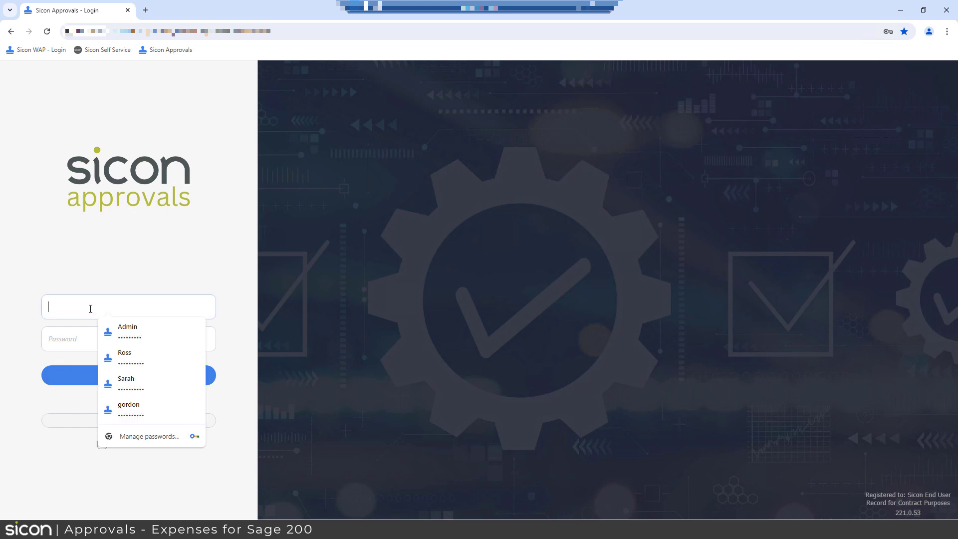
{"action": "left_click", "coordinate": [109, 332]}
{"action": "left_click", "coordinate": [114, 379]}
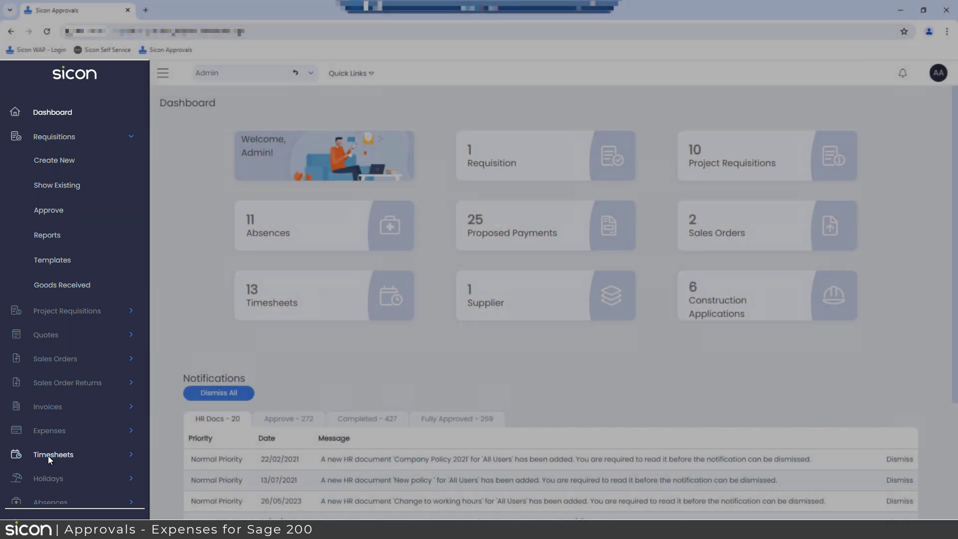
Open the current timesheet for the week starting 08/07/2024 and add a new line.
{"action": "left_click", "coordinate": [48, 455]}
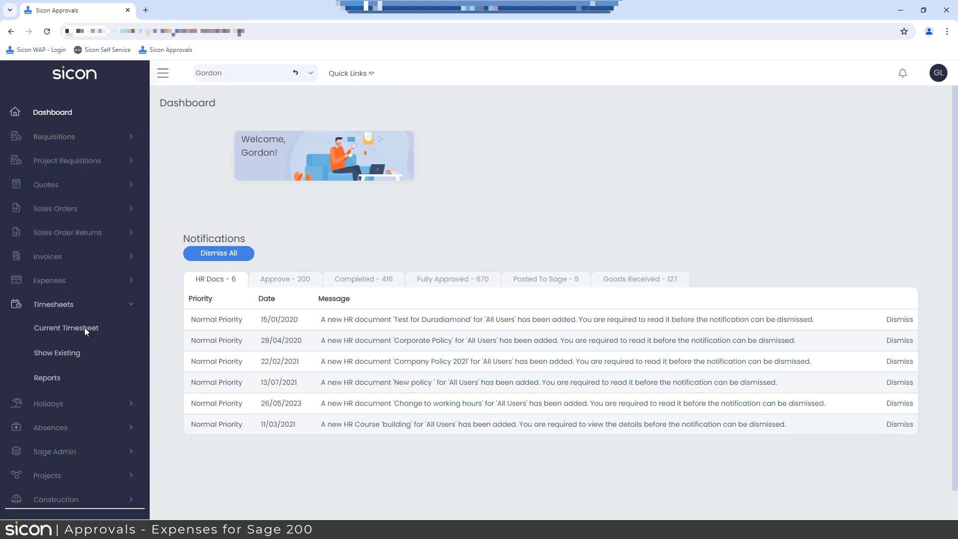
{"action": "left_click", "coordinate": [85, 328]}
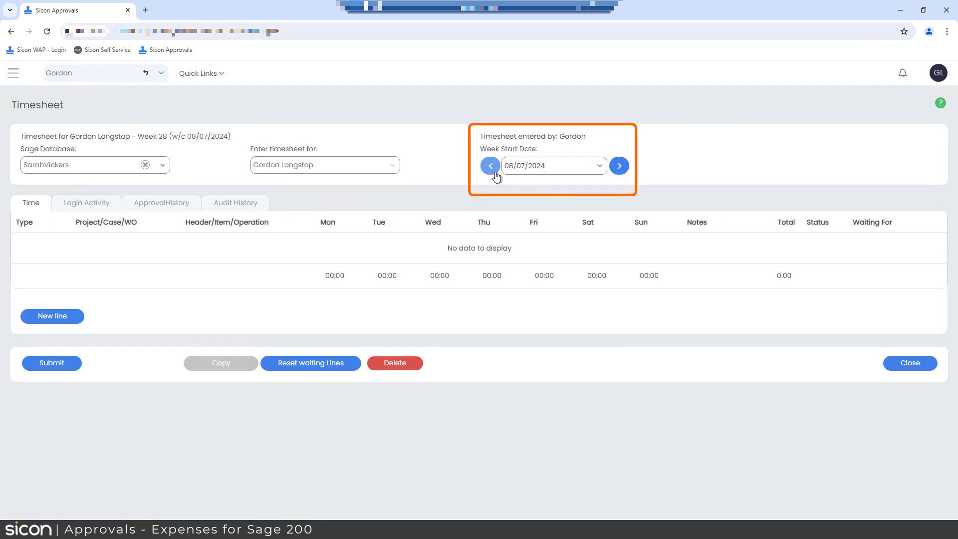
{"action": "left_click", "coordinate": [72, 323]}
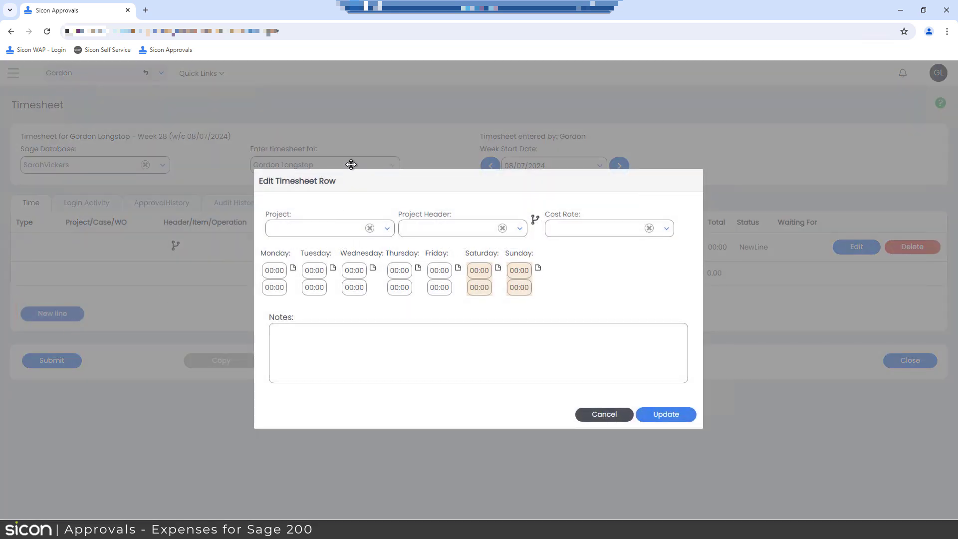
{"action": "left_click", "coordinate": [318, 155]}
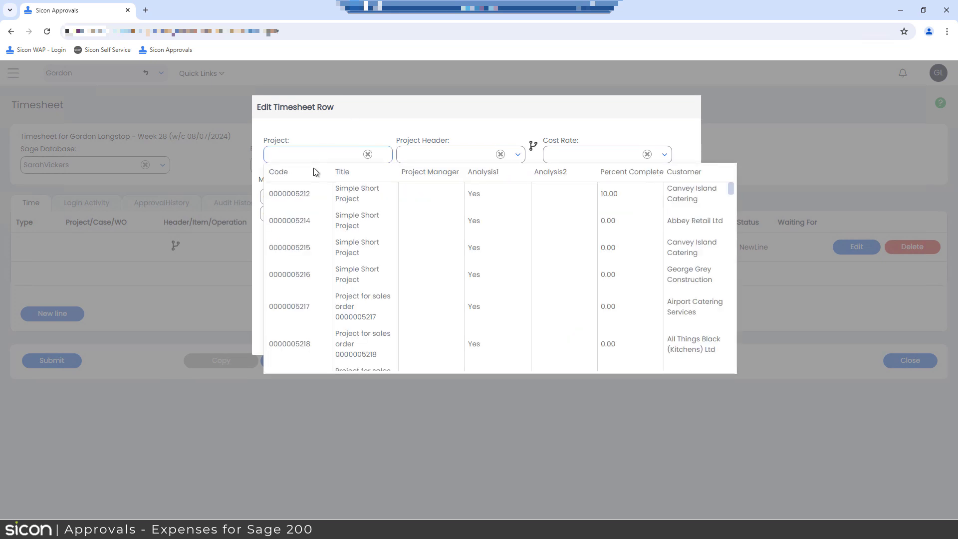
{"action": "left_click", "coordinate": [305, 194]}
{"action": "left_click", "coordinate": [417, 190]}
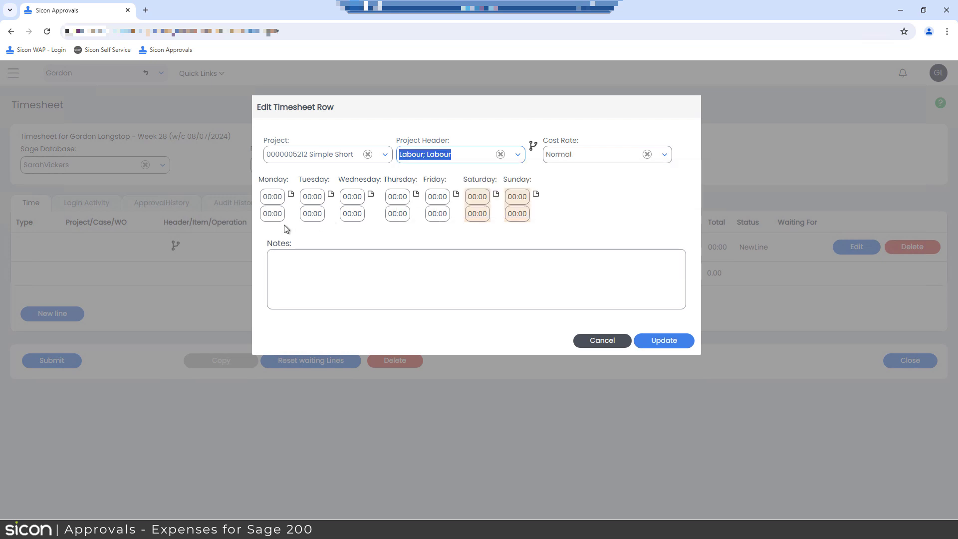
Enter Monday's working time on the line as 09:00 to 17:00.
{"action": "left_click", "coordinate": [264, 197]}
{"action": "left_click", "coordinate": [262, 198]}
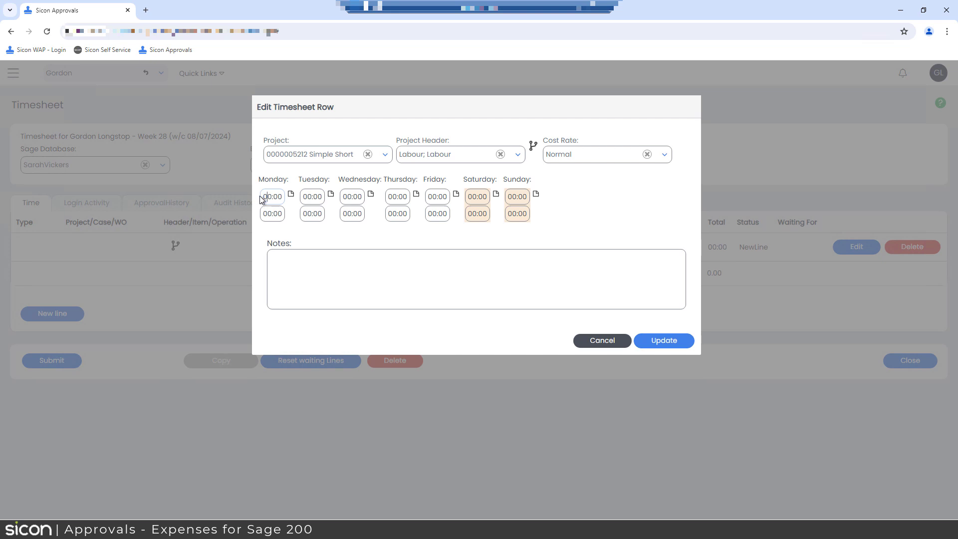
{"action": "left_click", "coordinate": [269, 213]}
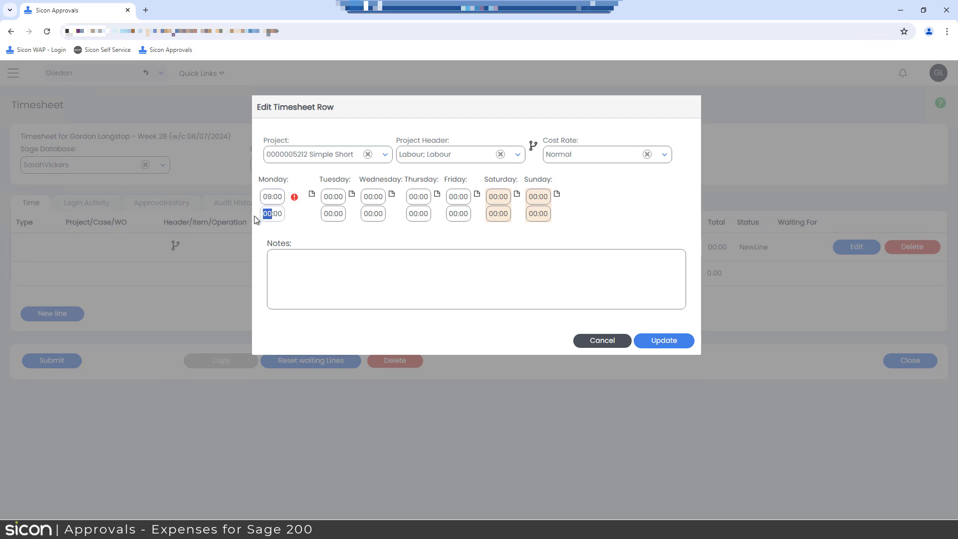
{"action": "type", "text": "17"}
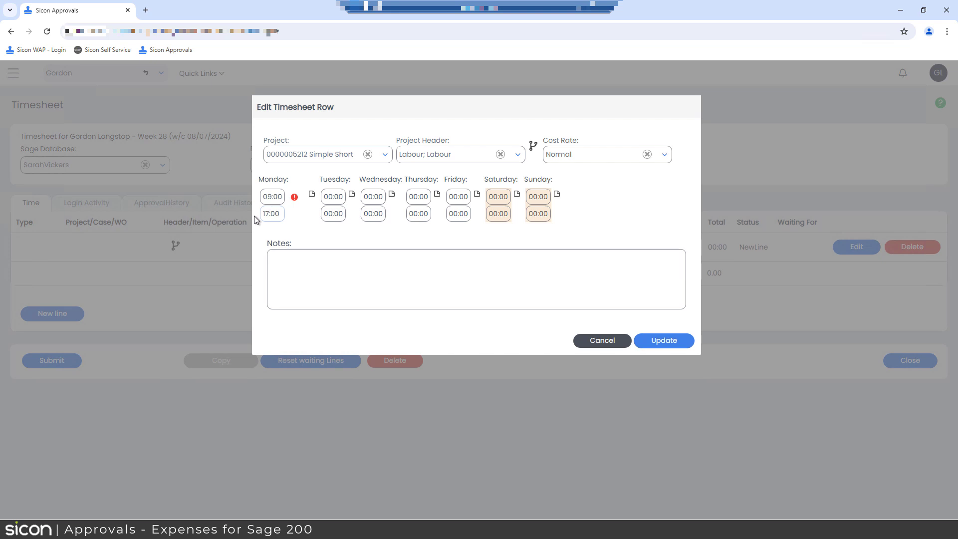
View Monday's notes window and the line's general notes field without entering a note.
{"action": "left_click", "coordinate": [312, 197]}
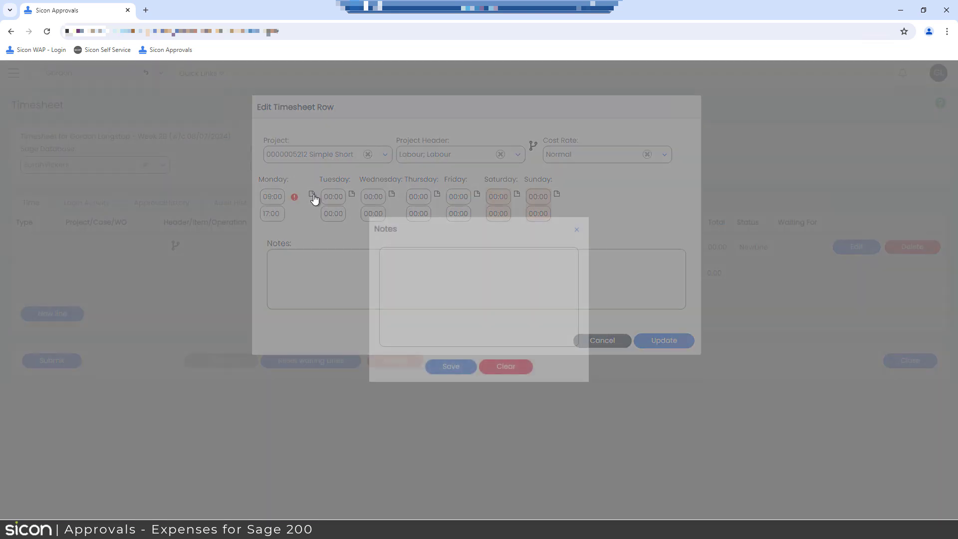
{"action": "left_click", "coordinate": [577, 229]}
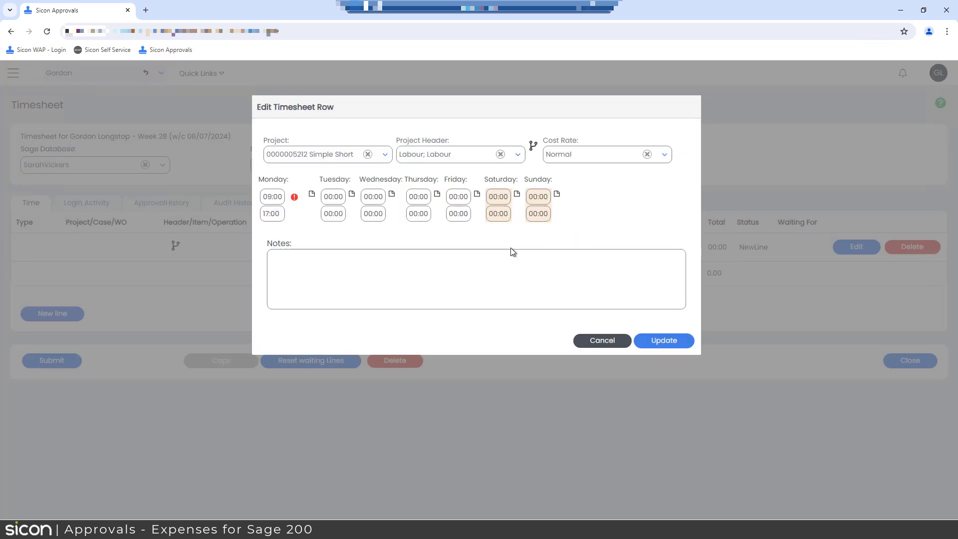
{"action": "left_click", "coordinate": [351, 265]}
Save the timesheet line and submit the timesheet for approval.
{"action": "left_click", "coordinate": [683, 341]}
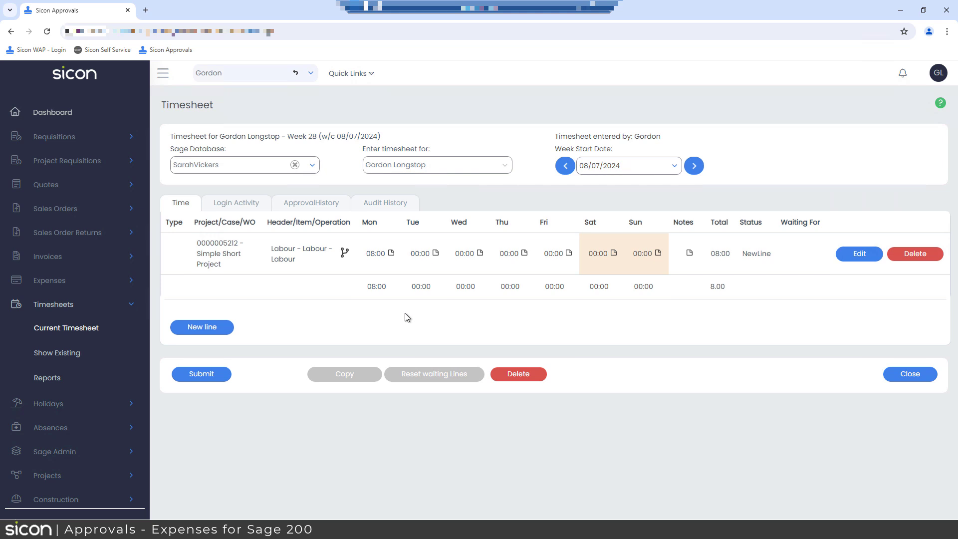
{"action": "left_click", "coordinate": [209, 380]}
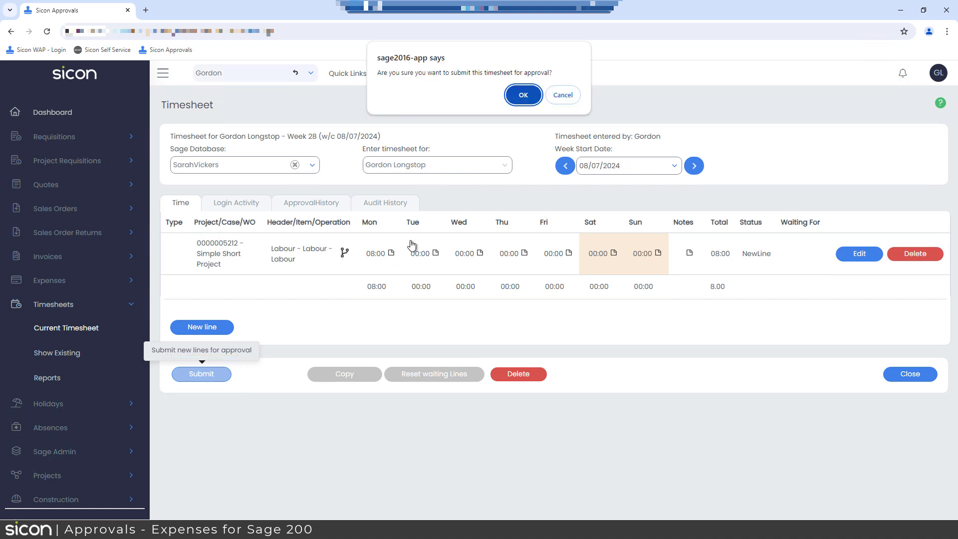
{"action": "left_click", "coordinate": [523, 96]}
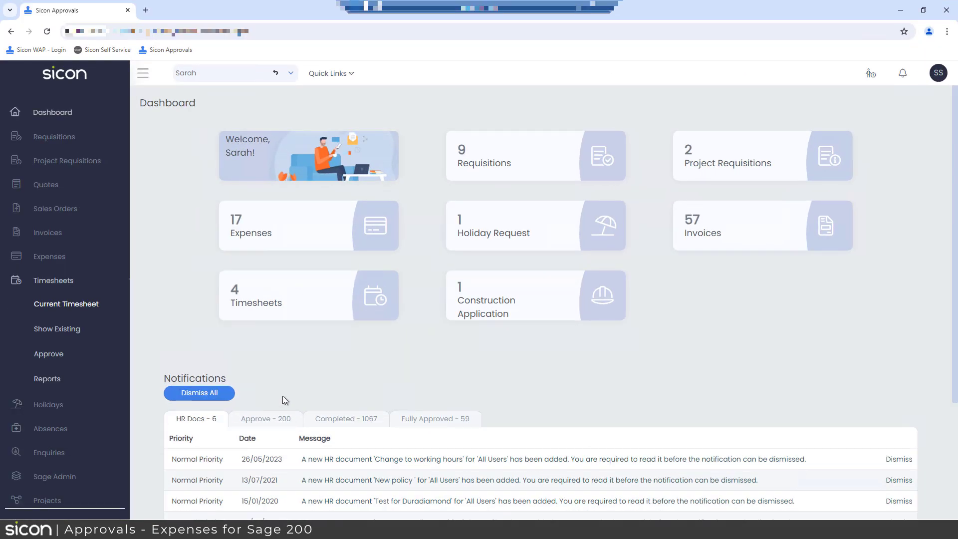
As the approver, expand the submitted timesheet for the week starting 08/07/2024 and approve its Labour line.
{"action": "left_click", "coordinate": [50, 354]}
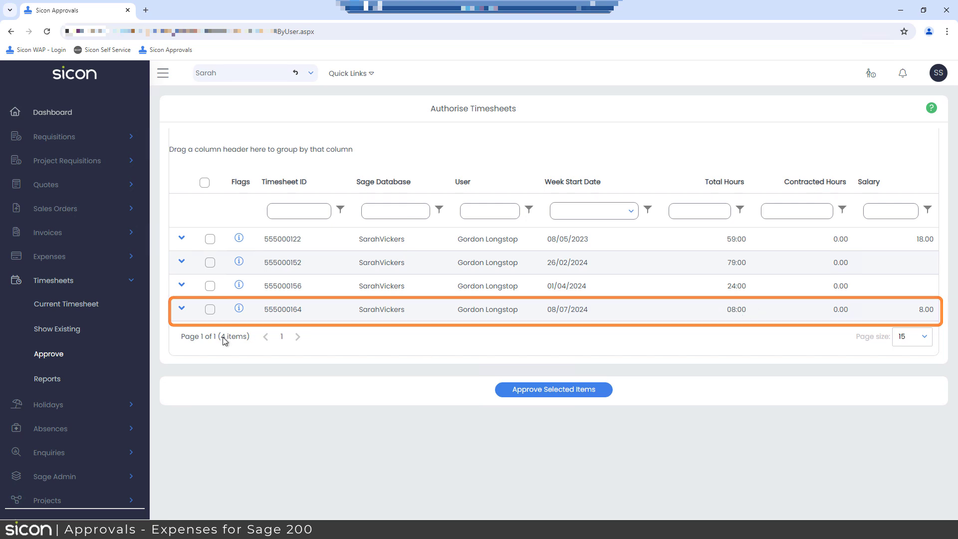
{"action": "left_click", "coordinate": [182, 308]}
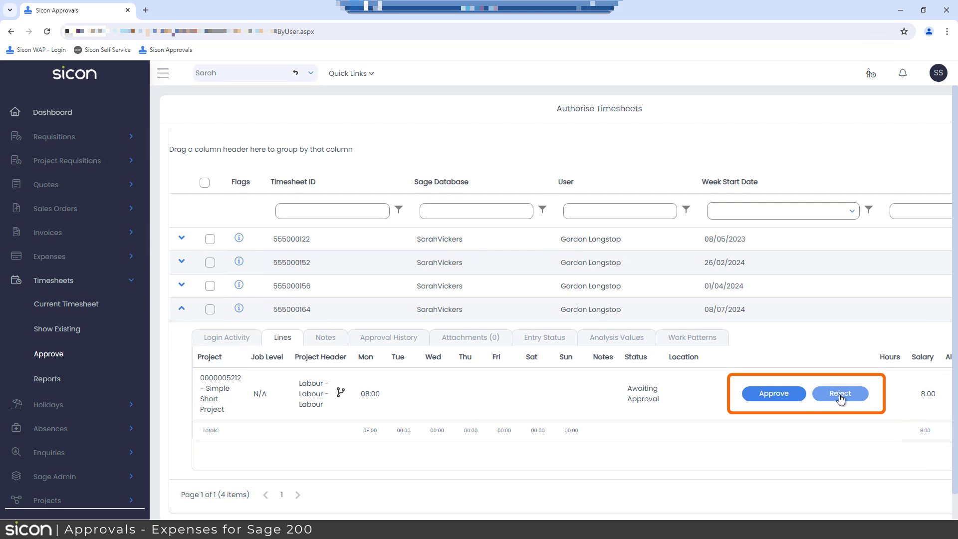
{"action": "left_click", "coordinate": [791, 396]}
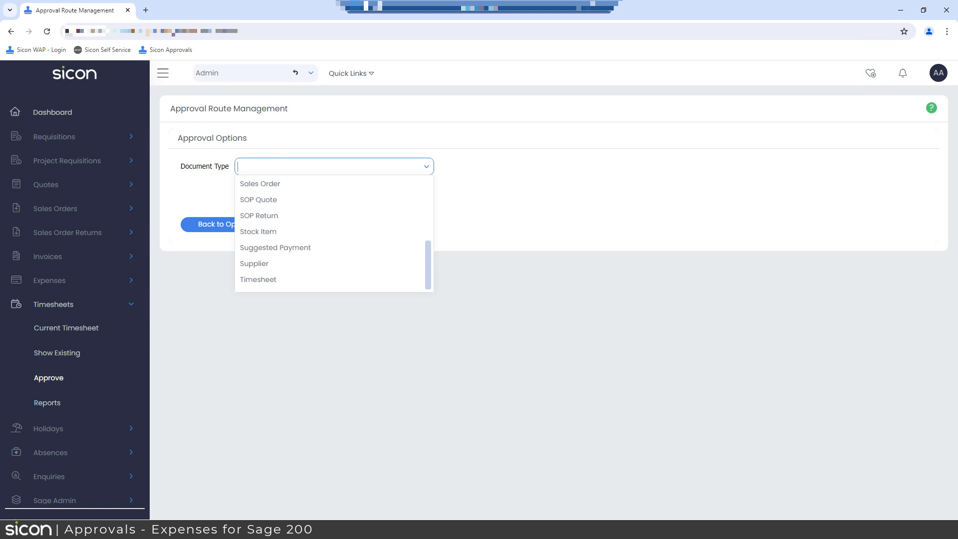
Open the approval route for the Timesheet document type, choosing the Sage database used for the timesheet and the submitting employee as requesting user.
{"action": "left_click", "coordinate": [273, 283]}
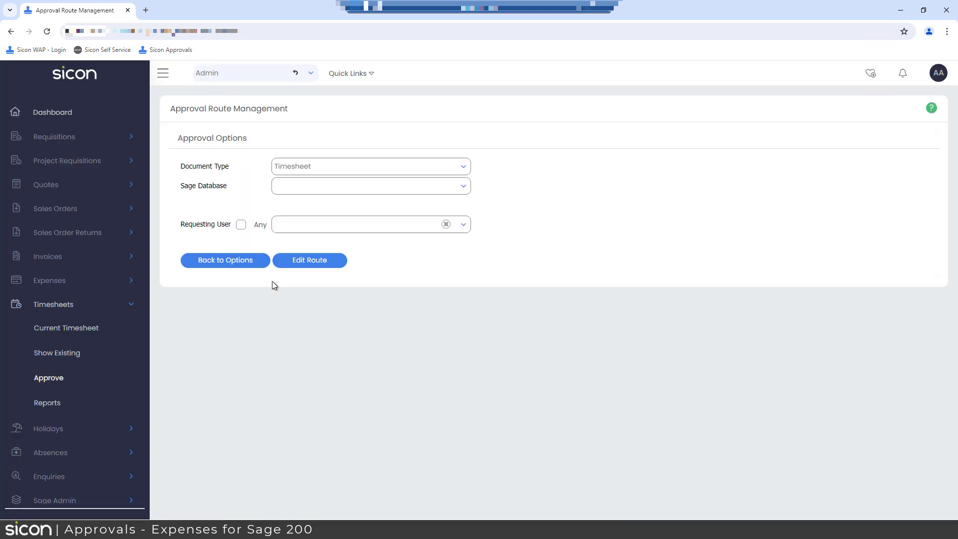
{"action": "left_click", "coordinate": [462, 191]}
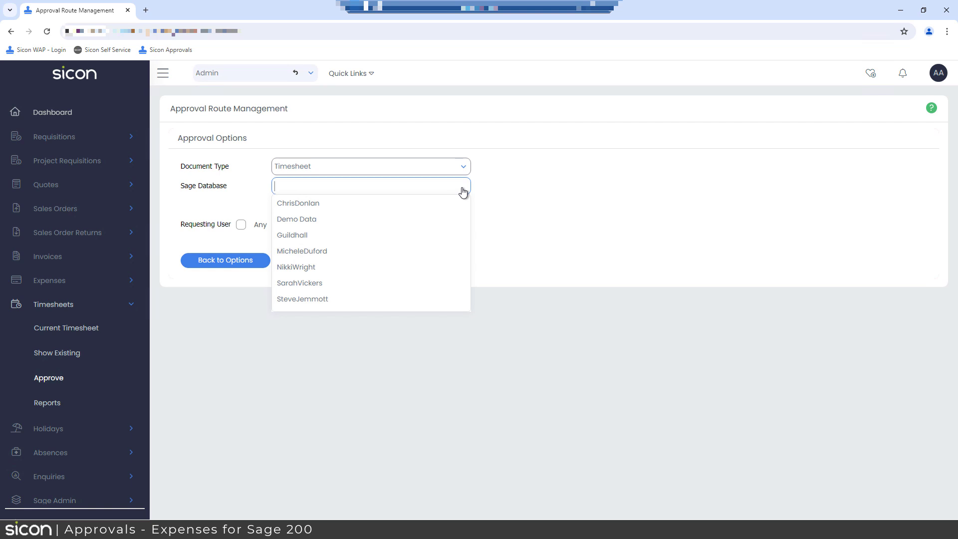
{"action": "left_click", "coordinate": [324, 282]}
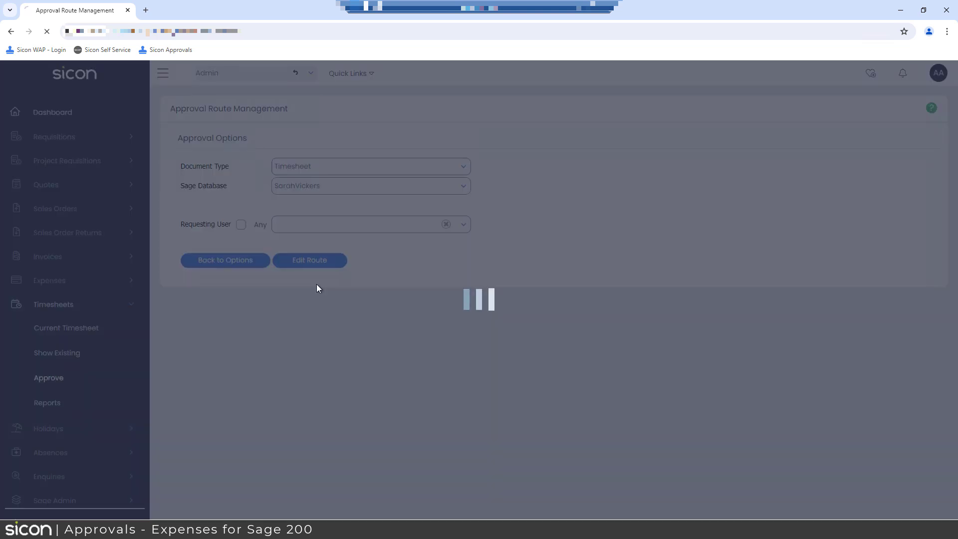
{"action": "left_click", "coordinate": [313, 224]}
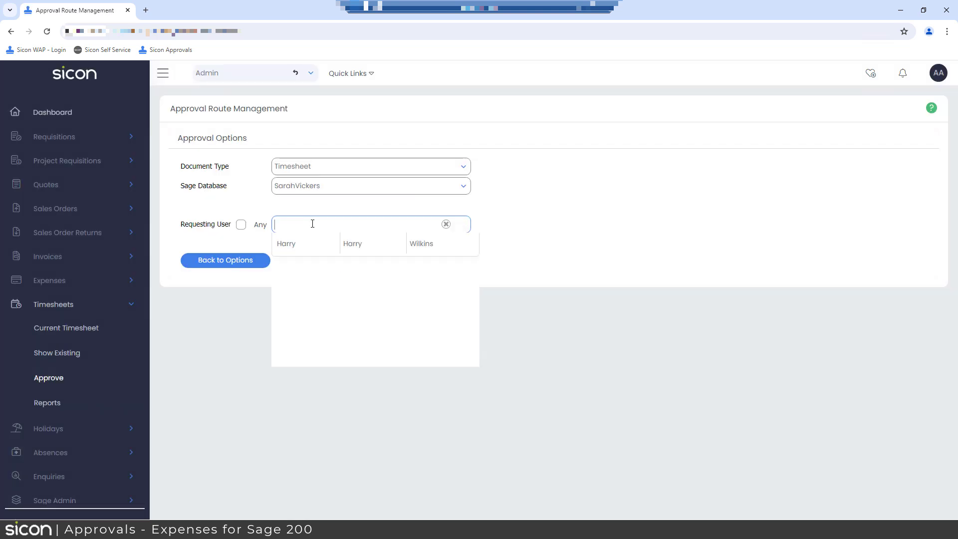
{"action": "type", "text": "go"}
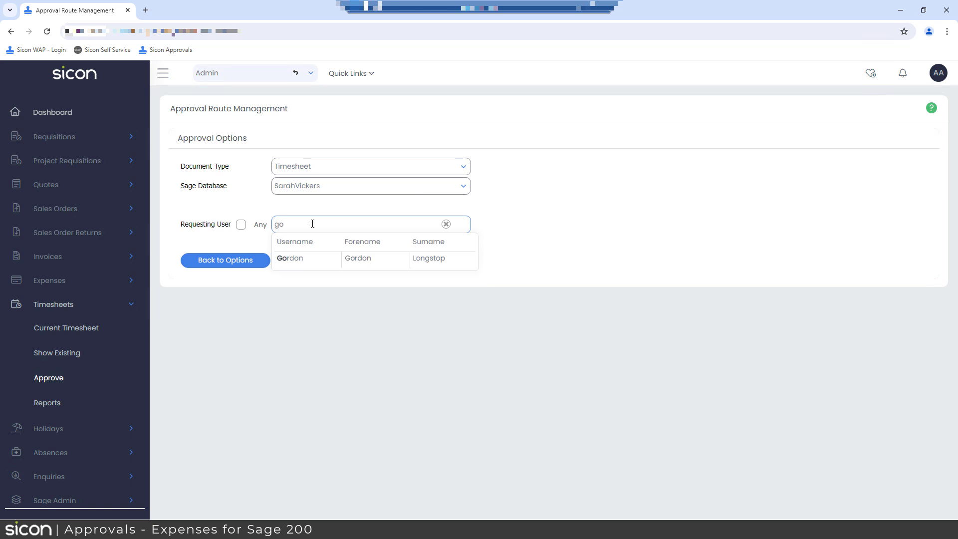
{"action": "left_click", "coordinate": [304, 260]}
{"action": "left_click", "coordinate": [304, 260]}
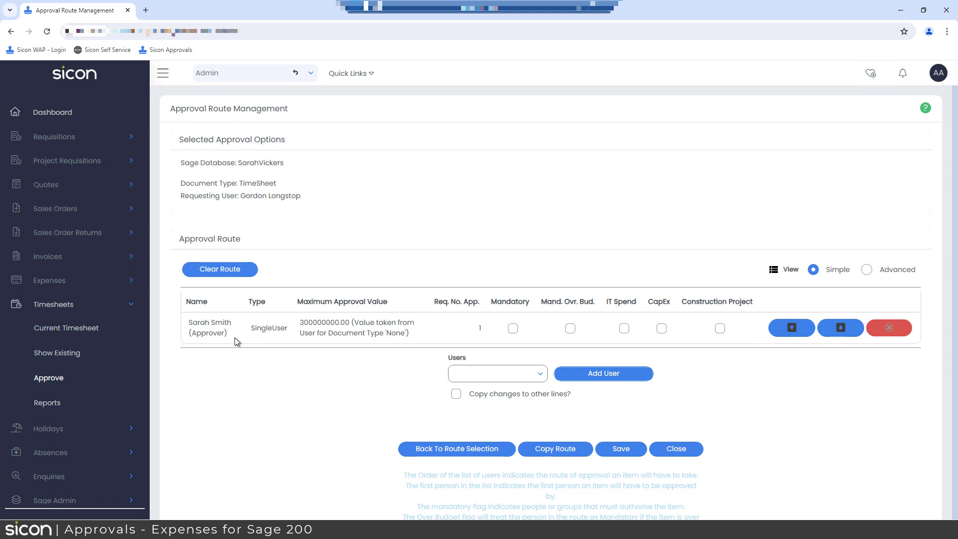
Add the Administrator Account as another approver on the employee's timesheet approval route.
{"action": "left_click", "coordinate": [542, 378]}
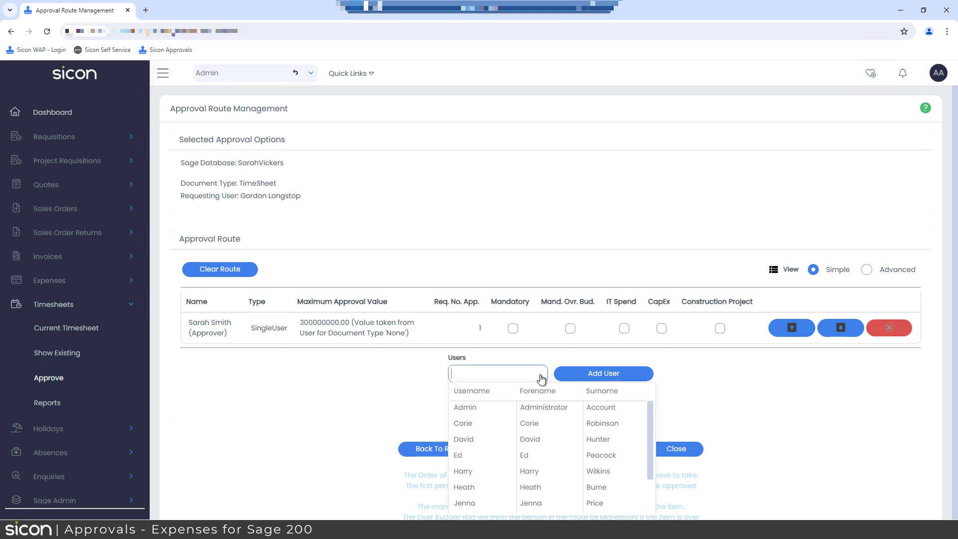
{"action": "left_click", "coordinate": [475, 408]}
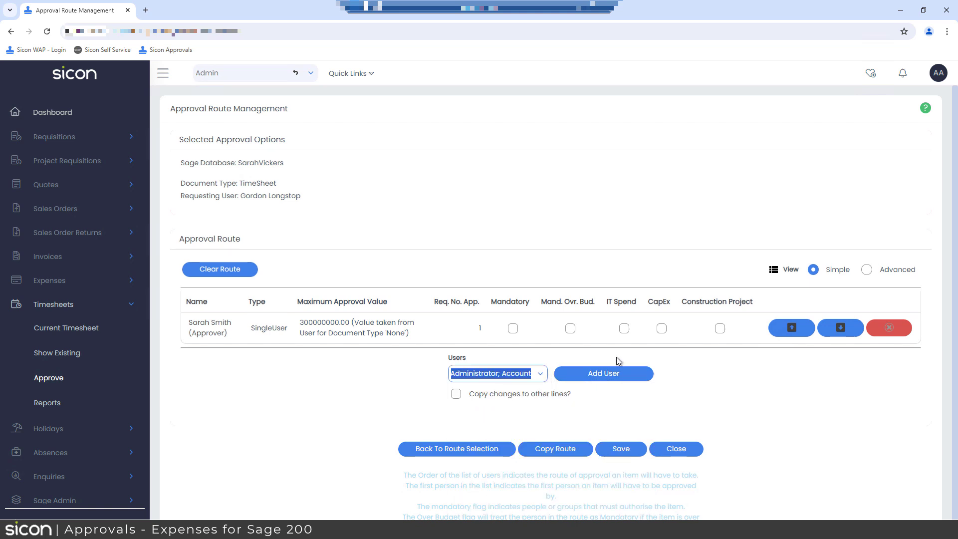
{"action": "left_click", "coordinate": [607, 377]}
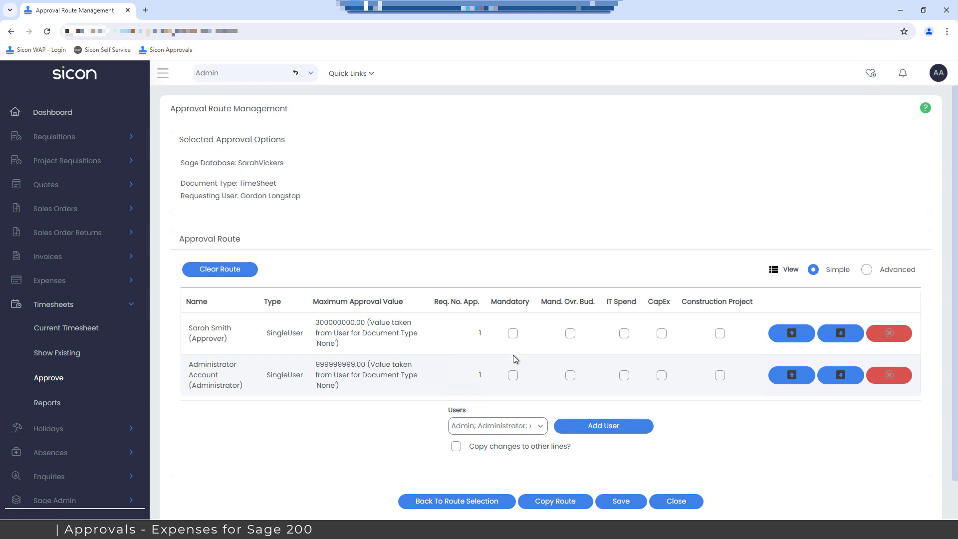